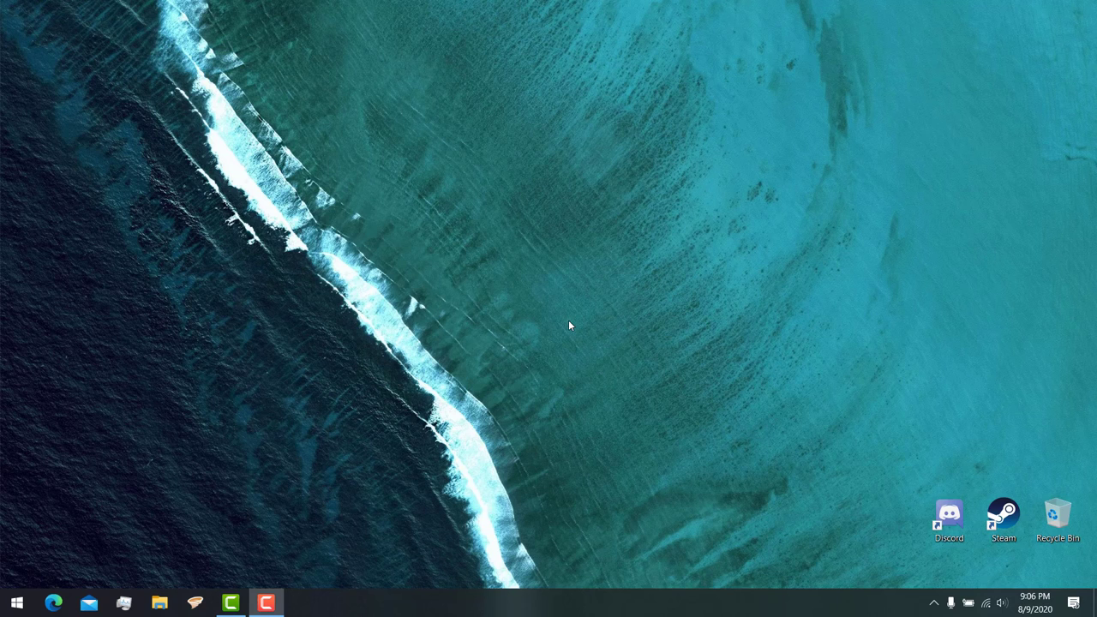
# Step: Launch Inkscape by searching 'inks' in the Start menu, then maximize its window
pyautogui.press('super')
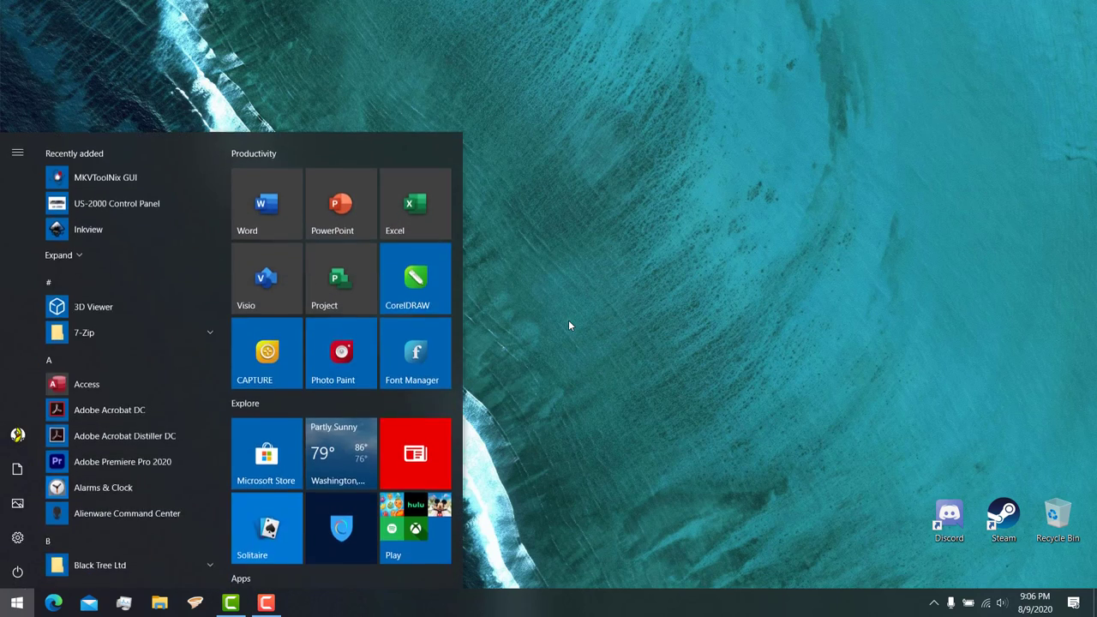
pyautogui.write('inks')
pyautogui.press('Return')
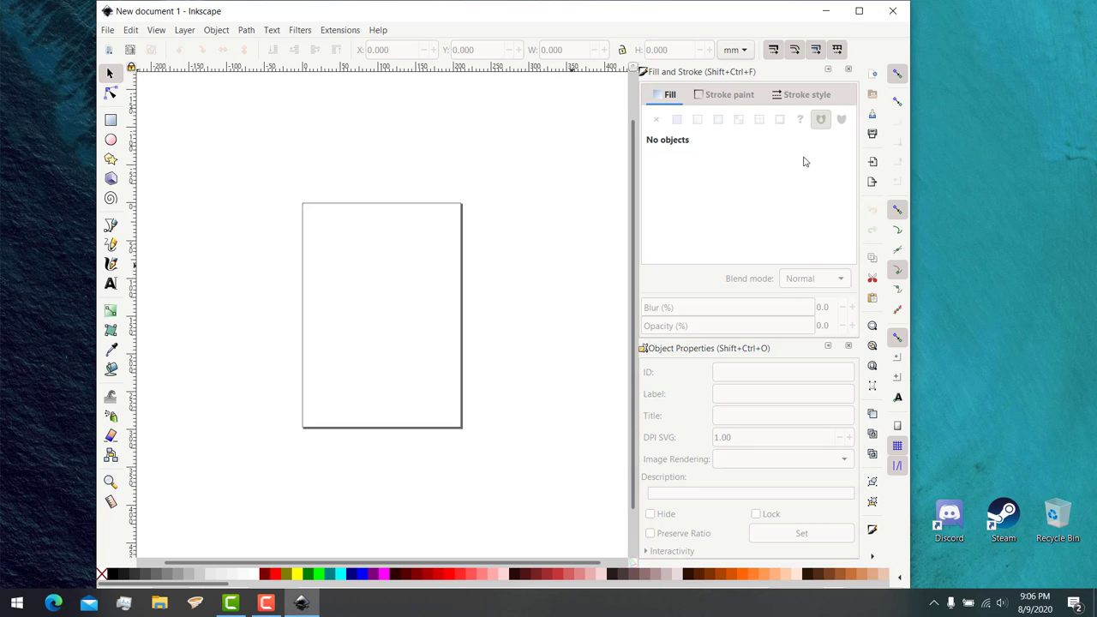
pyautogui.click(863, 12)
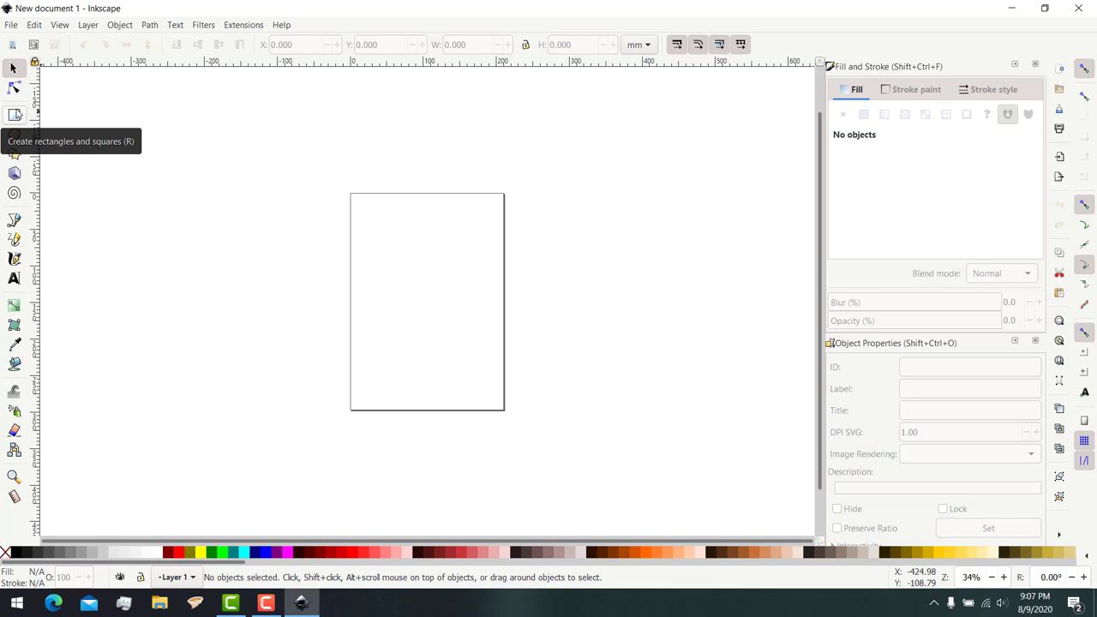
# Step: Draw an orange rectangle near the page's top-left and reselect it with the Selector
pyautogui.click(14, 115)
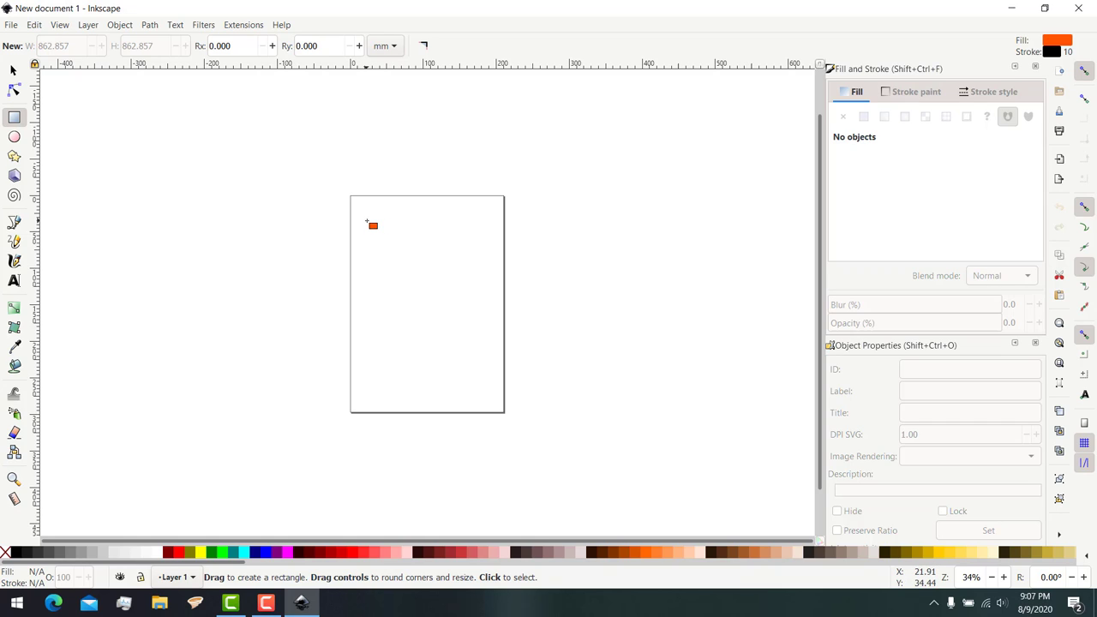
pyautogui.moveTo(366, 220); pyautogui.dragTo(481, 327)
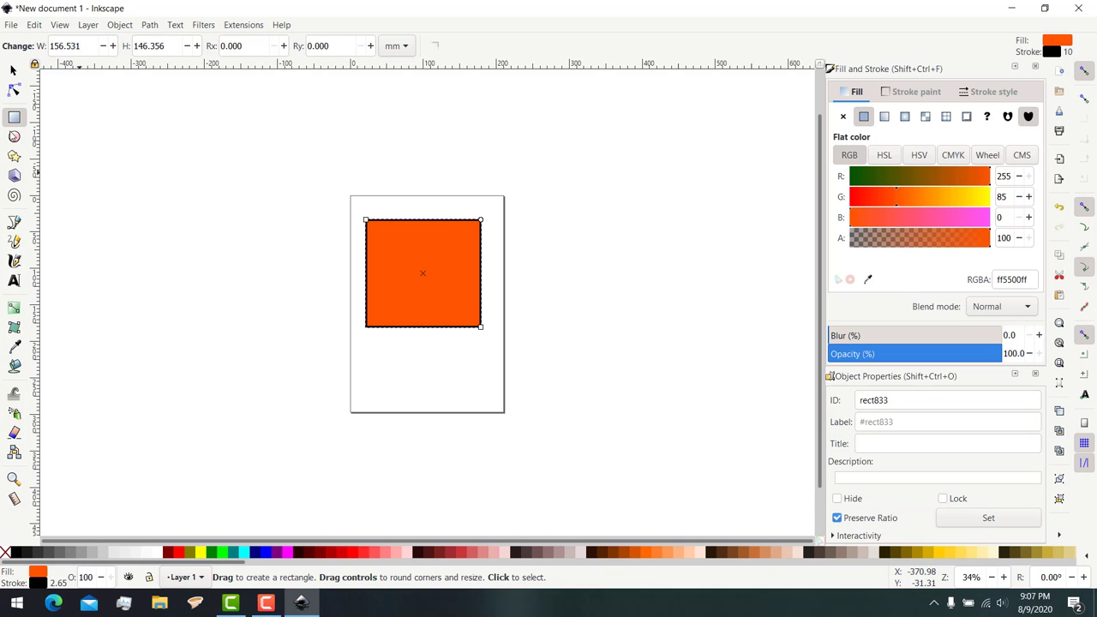
pyautogui.click(13, 69)
pyautogui.press('Escape')
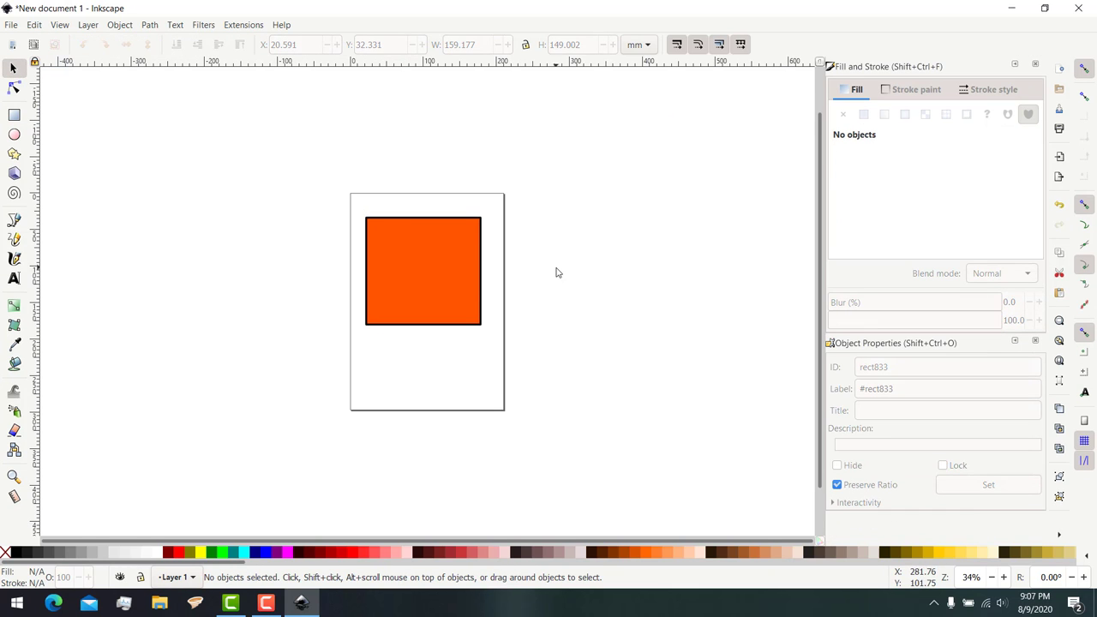
pyautogui.hotkey('ctrl', 'a')
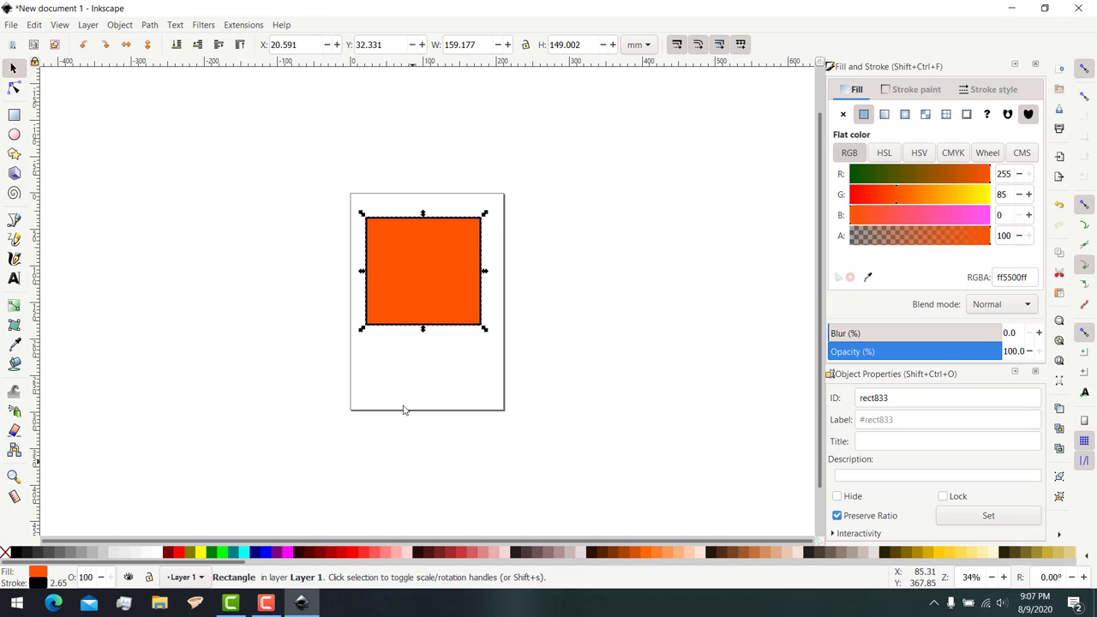
# Step: Close the docked panels and reopen the rectangle's Fill and Stroke dialog from its context menu
pyautogui.rightClick(432, 250)
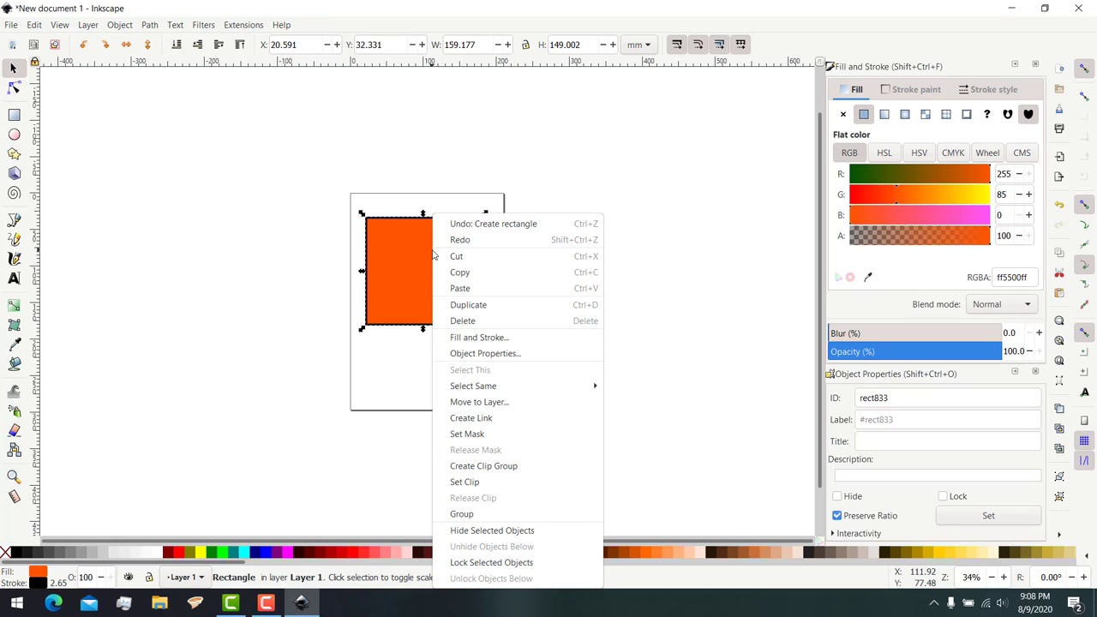
pyautogui.click(540, 341)
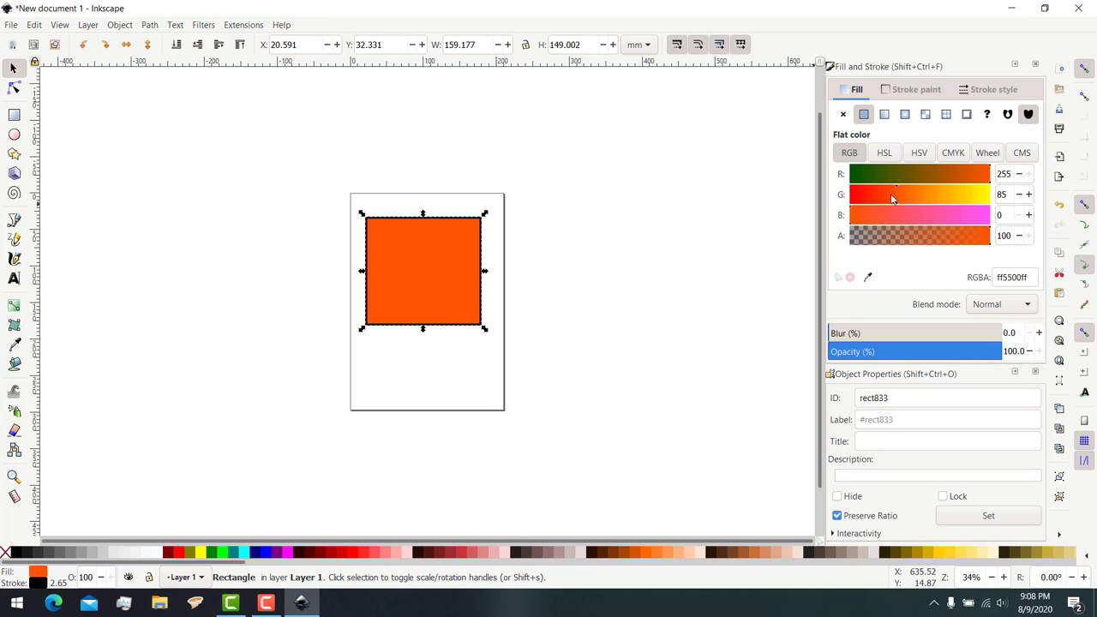
pyautogui.click(1038, 66)
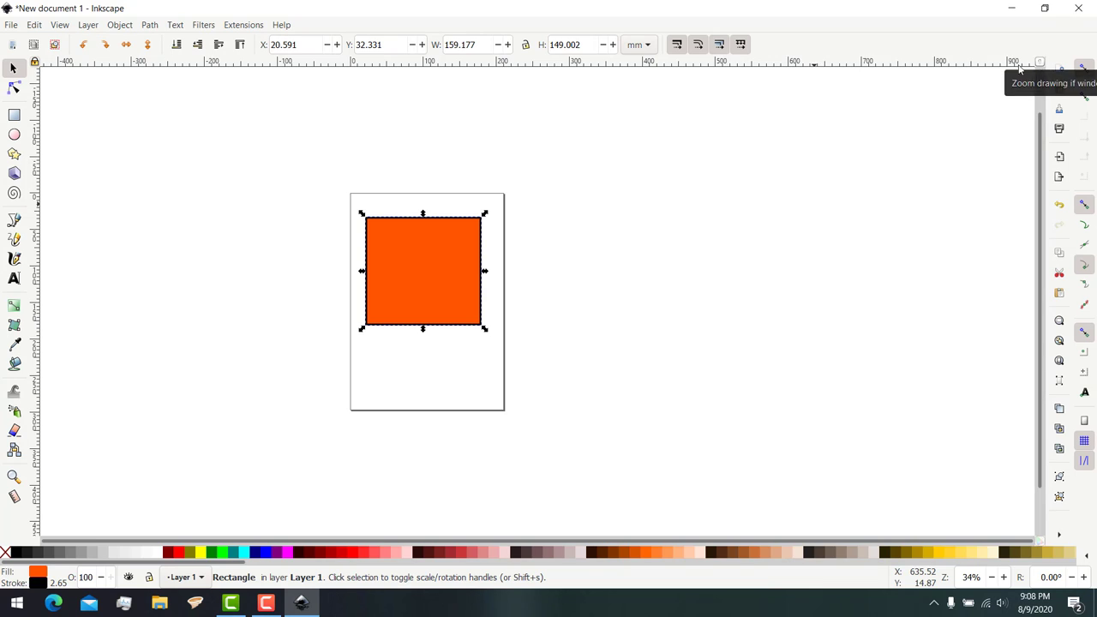
pyautogui.rightClick(429, 220)
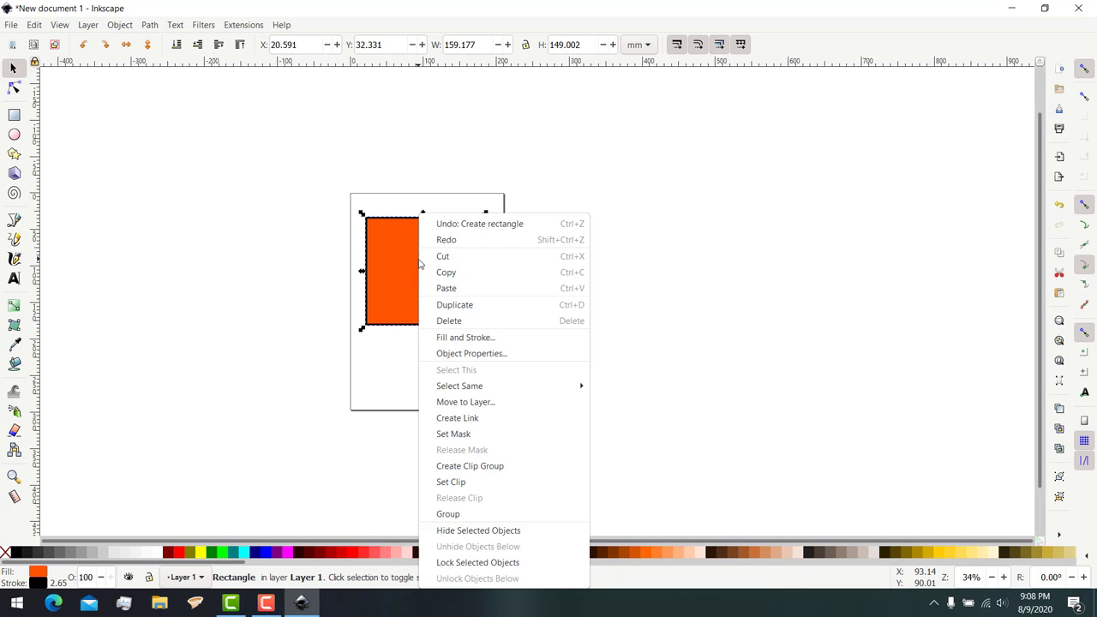
pyautogui.click(521, 333)
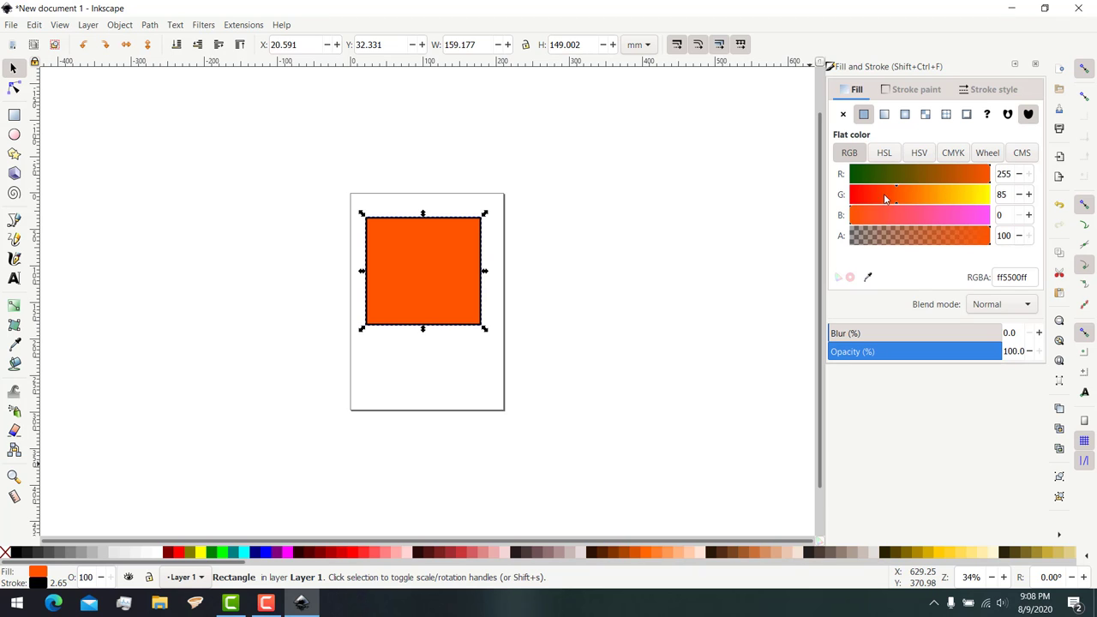
# Step: Recolour the rectangle's fill to pink-magenta RGB 200/90/171 (c85aabff) using a swatch and sliders
pyautogui.moveTo(922, 194)
pyautogui.mouseDown()
pyautogui.moveTo(970, 195)
pyautogui.moveTo(900, 215)
pyautogui.mouseUp()
pyautogui.click(935, 215)
pyautogui.moveTo(951, 174)
pyautogui.mouseDown()
pyautogui.moveTo(919, 174)
pyautogui.moveTo(933, 174)
pyautogui.mouseUp()
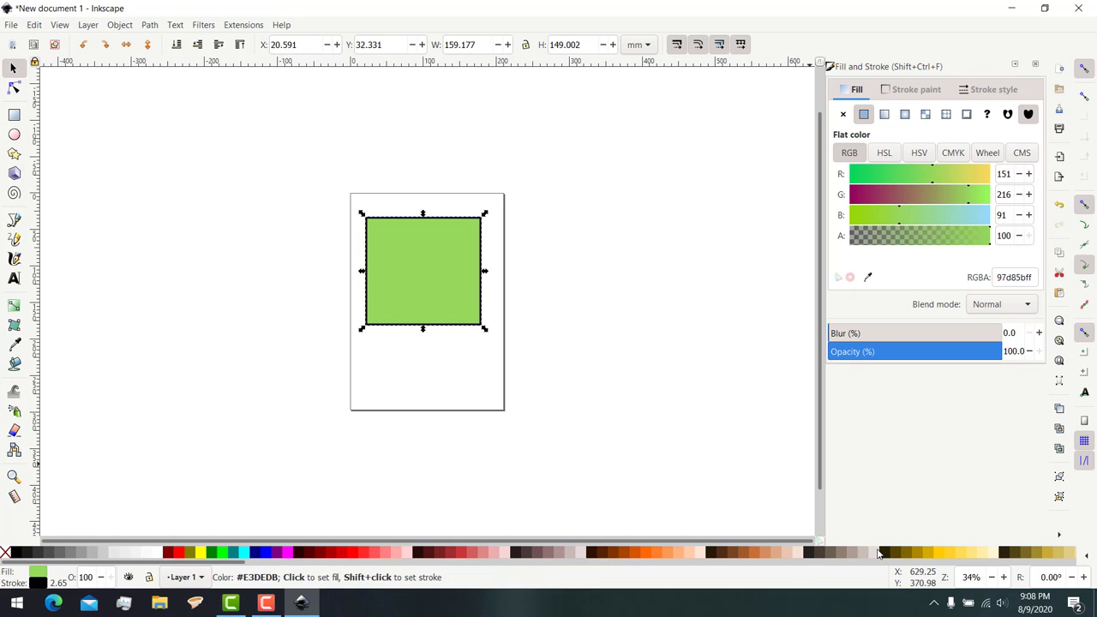
pyautogui.scroll(-3, 879, 553)
pyautogui.scroll(-3, 661, 553)
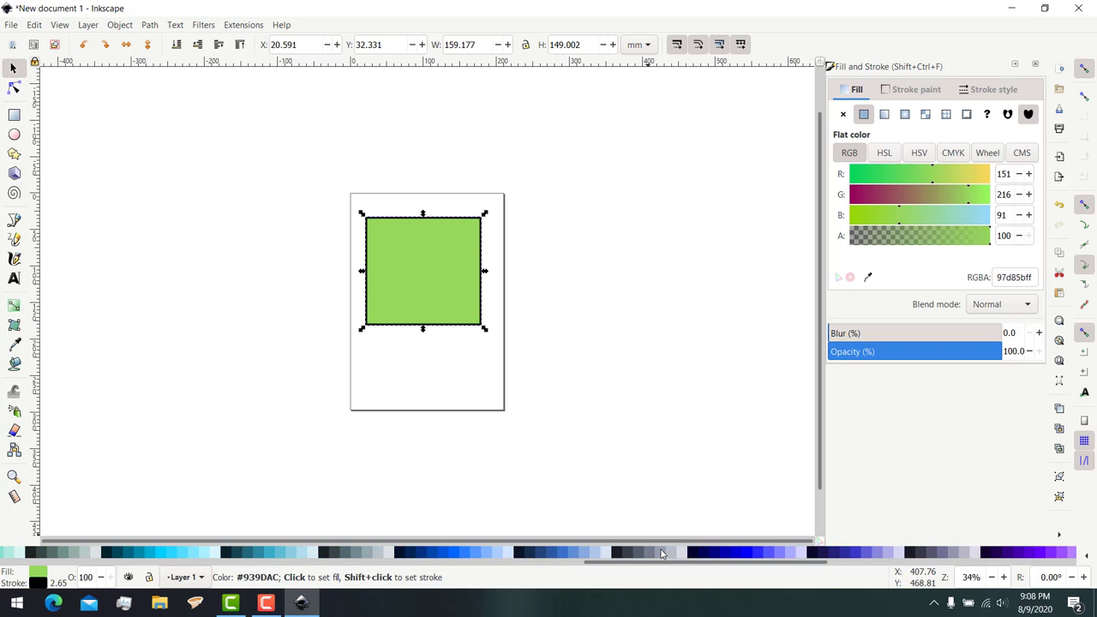
pyautogui.scroll(-3, 660, 553)
pyautogui.scroll(-3, 660, 553)
pyautogui.click(660, 553)
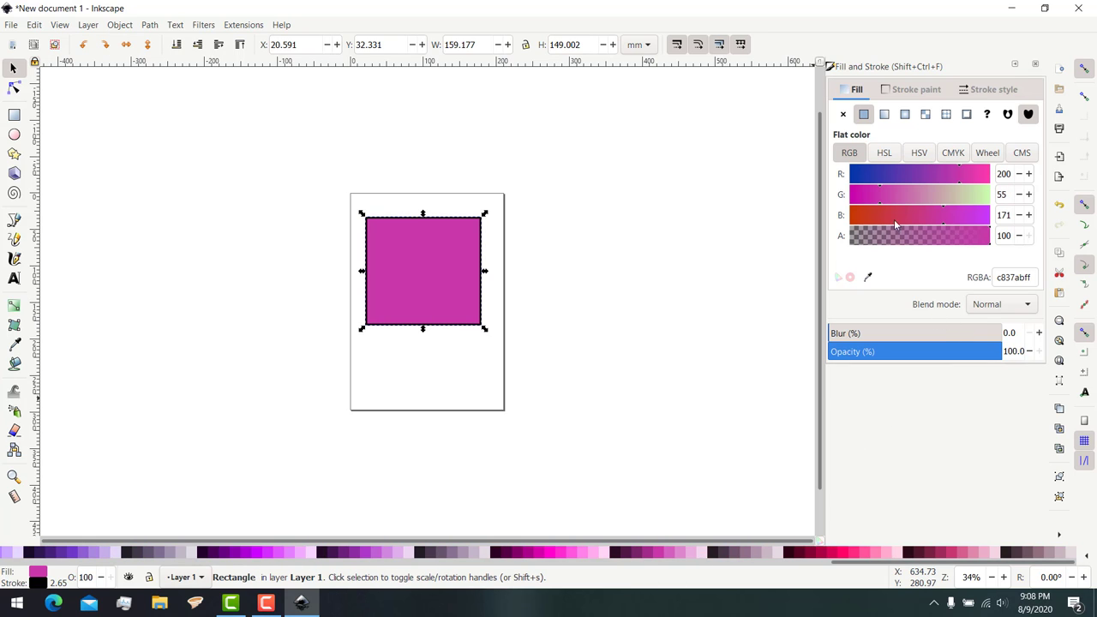
pyautogui.moveTo(974, 195); pyautogui.dragTo(897, 190)
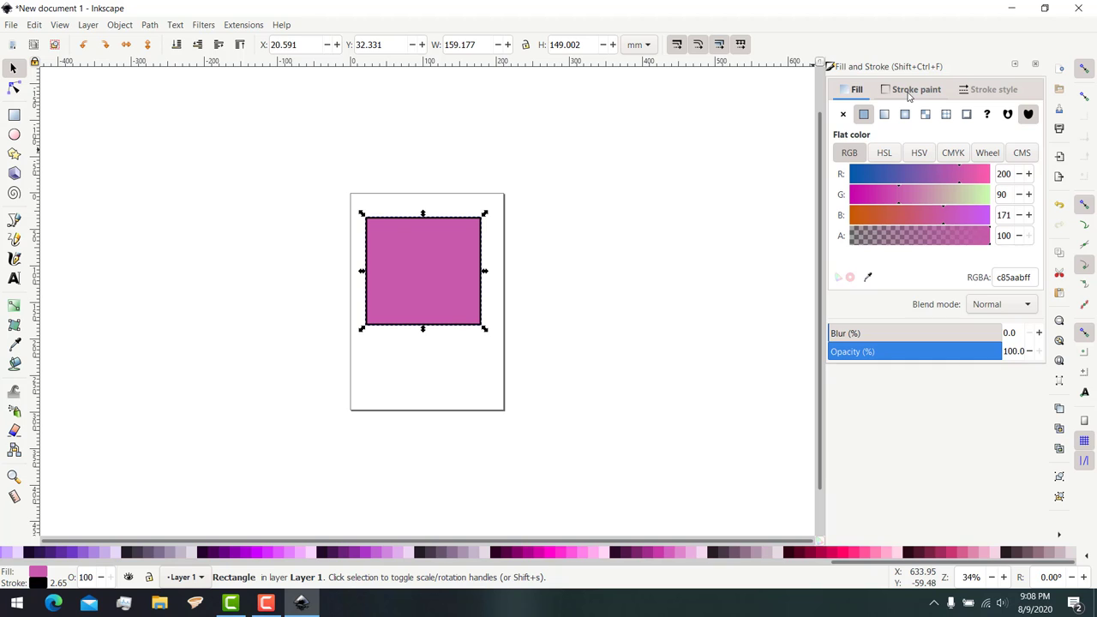
# Step: Set the rectangle's stroke paint to teal-cyan RGB 26/244/198 (1af4c6)
pyautogui.click(910, 96)
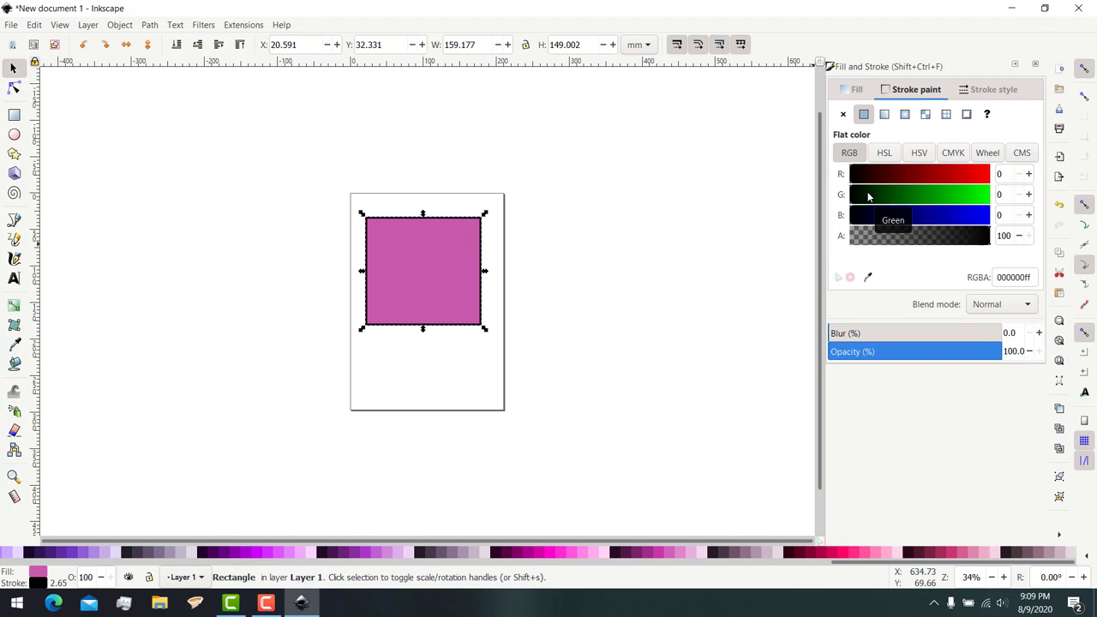
pyautogui.moveTo(940, 177); pyautogui.dragTo(994, 174)
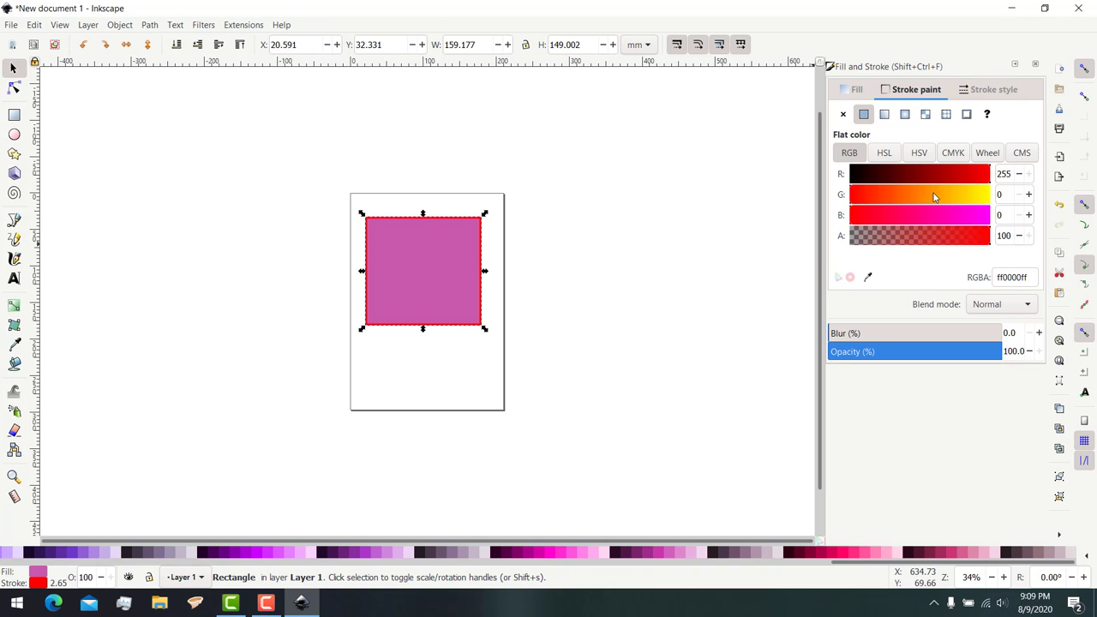
pyautogui.moveTo(956, 196)
pyautogui.mouseDown()
pyautogui.moveTo(997, 197)
pyautogui.moveTo(866, 176)
pyautogui.mouseUp()
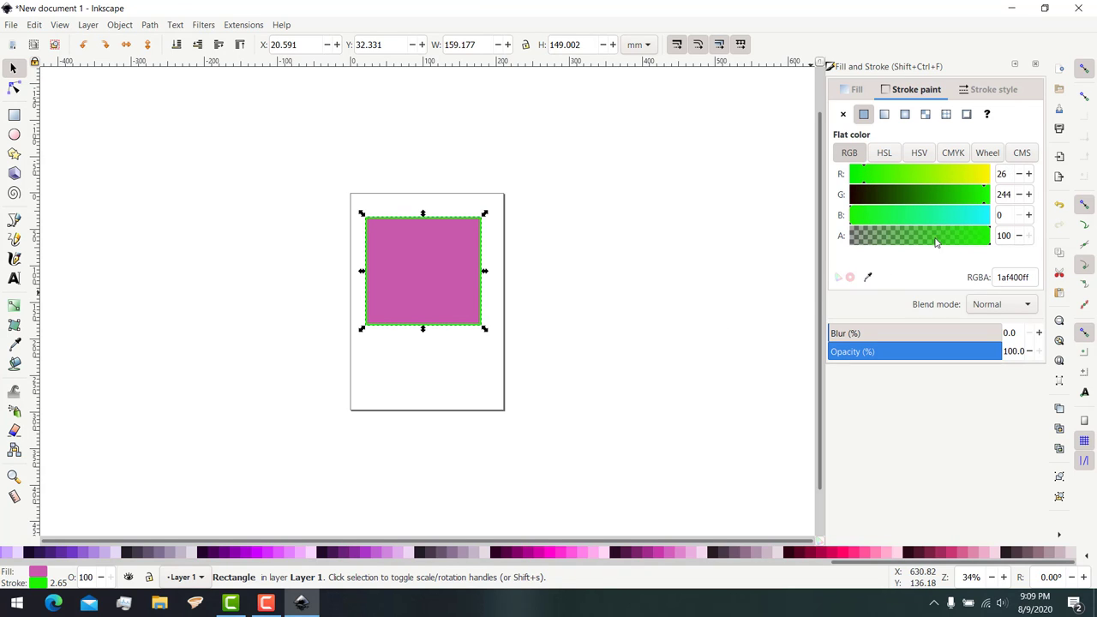
pyautogui.click(956, 221)
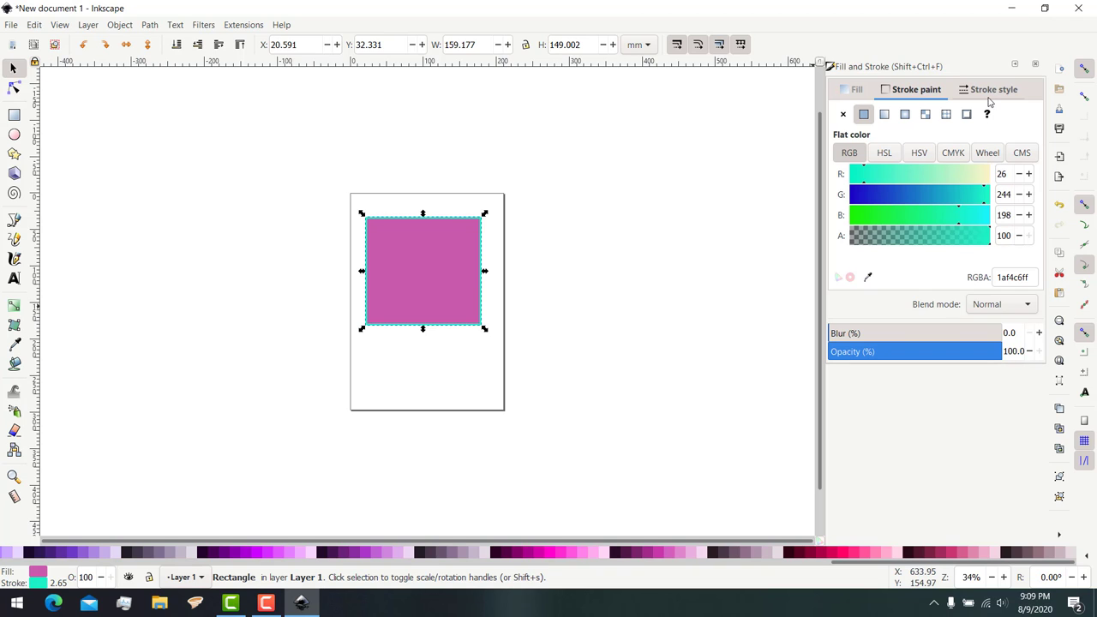
# Step: Set the stroke width to 10 mm in the Stroke style tab
pyautogui.click(988, 94)
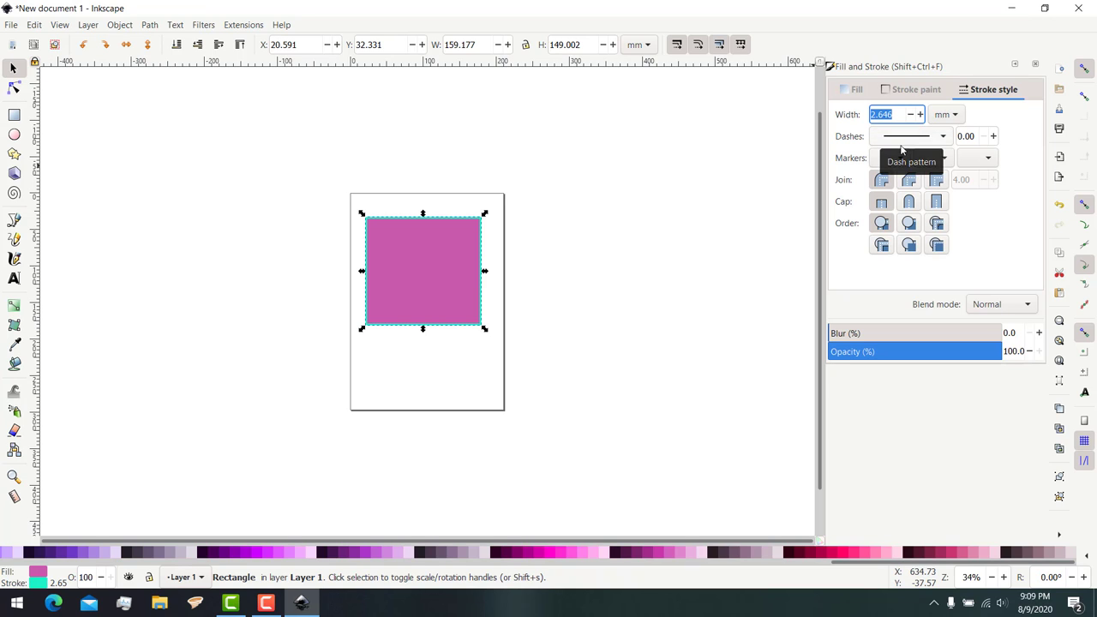
pyautogui.write('10')
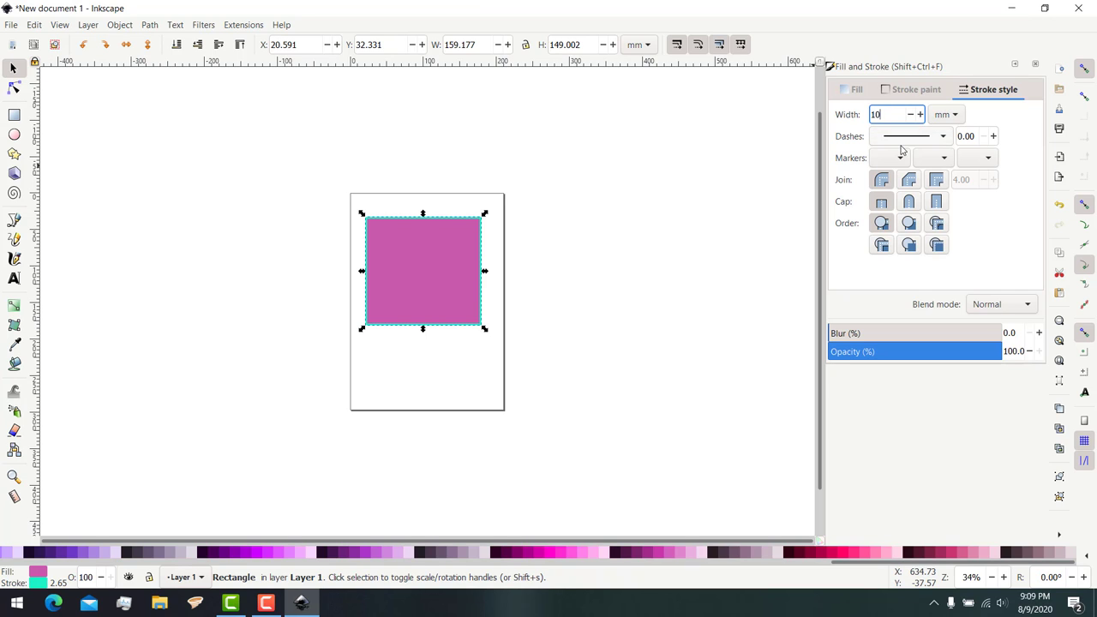
pyautogui.press('Return')
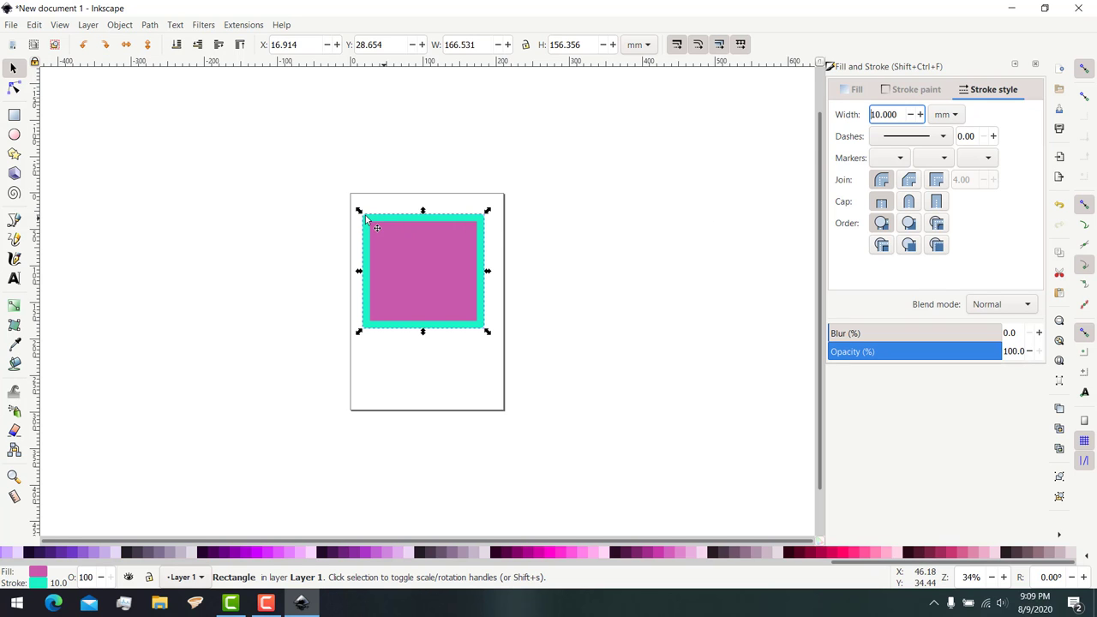
# Step: Compare the stroke join styles and settle on Bevel join
pyautogui.scroll(1, 381, 223)
pyautogui.scroll(3, 377, 220)
pyautogui.scroll(3, 365, 214)
pyautogui.scroll(2, 366, 214)
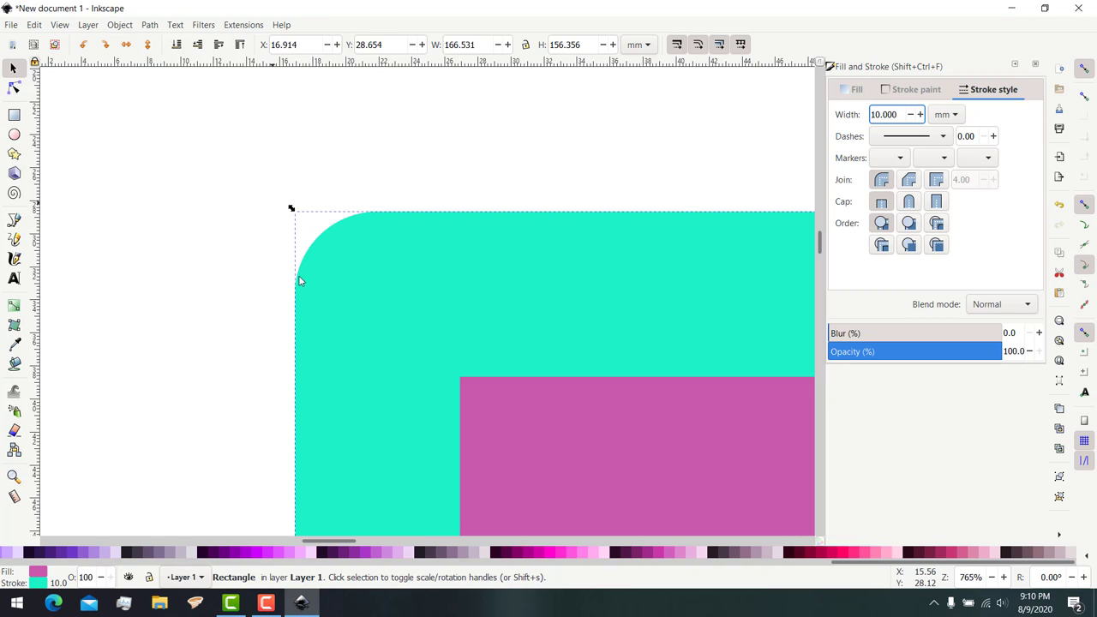
pyautogui.click(908, 180)
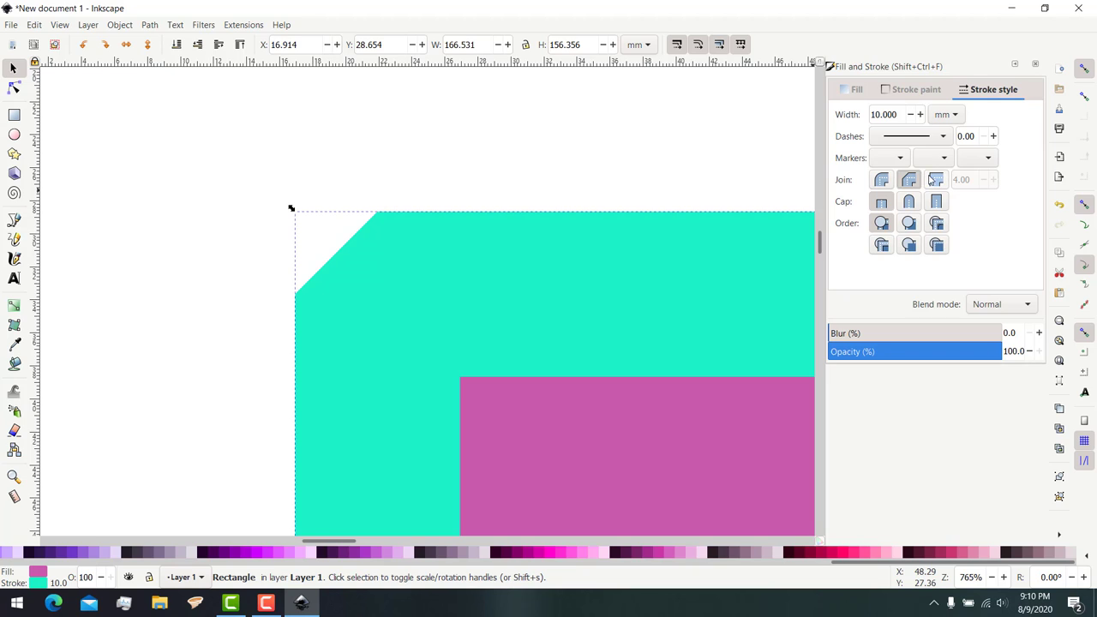
pyautogui.click(935, 180)
pyautogui.click(909, 180)
pyautogui.click(881, 180)
pyautogui.click(936, 180)
pyautogui.click(882, 180)
pyautogui.click(909, 180)
pyautogui.click(906, 180)
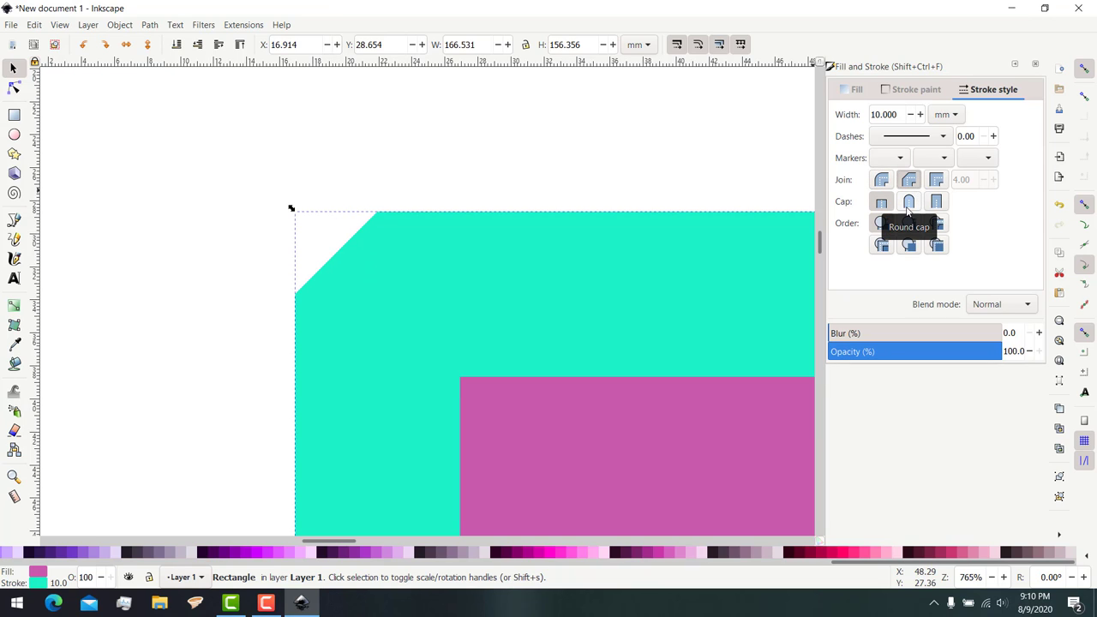
# Step: Try a Round cap on the stroke, then set the cap back to Butt
pyautogui.click(909, 202)
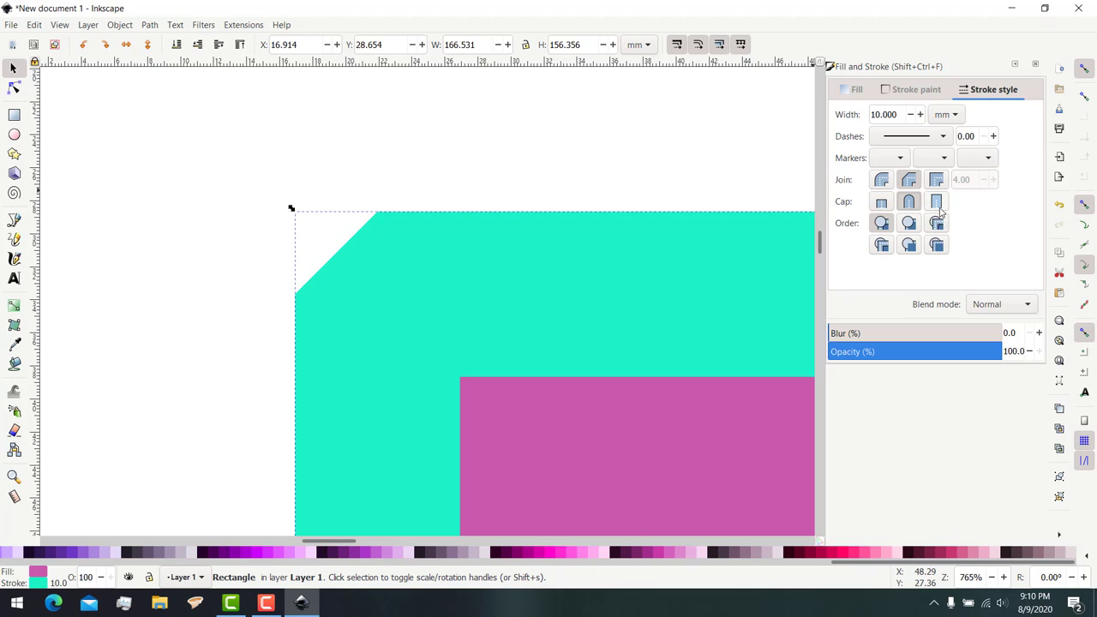
pyautogui.click(882, 203)
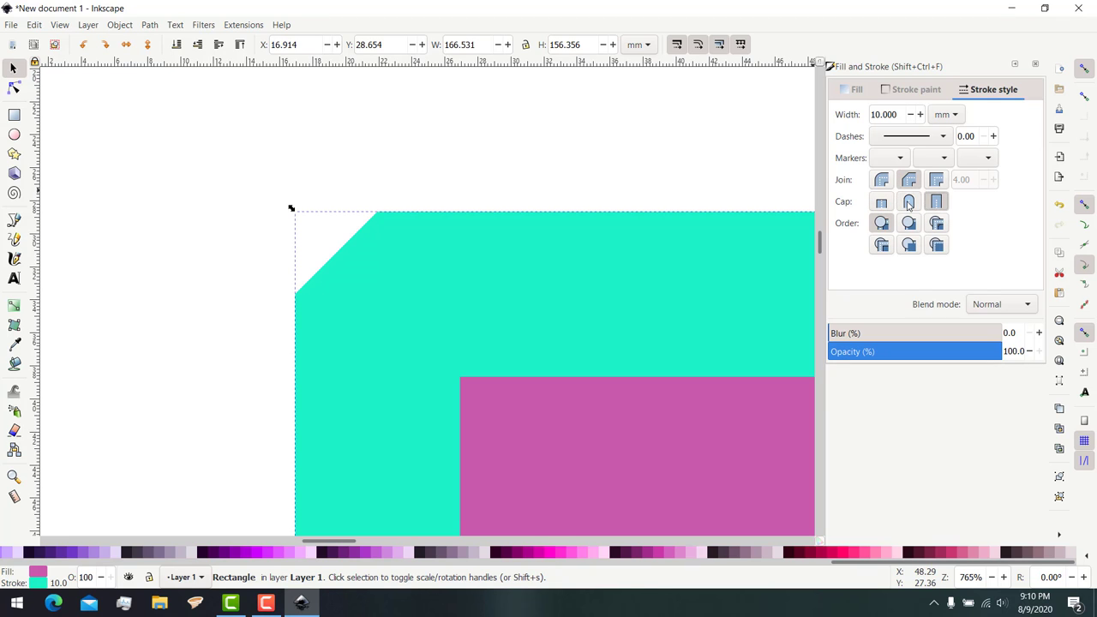
pyautogui.keyDown('ctrl'); pyautogui.scroll(-2, 679, 284); pyautogui.keyUp('ctrl')
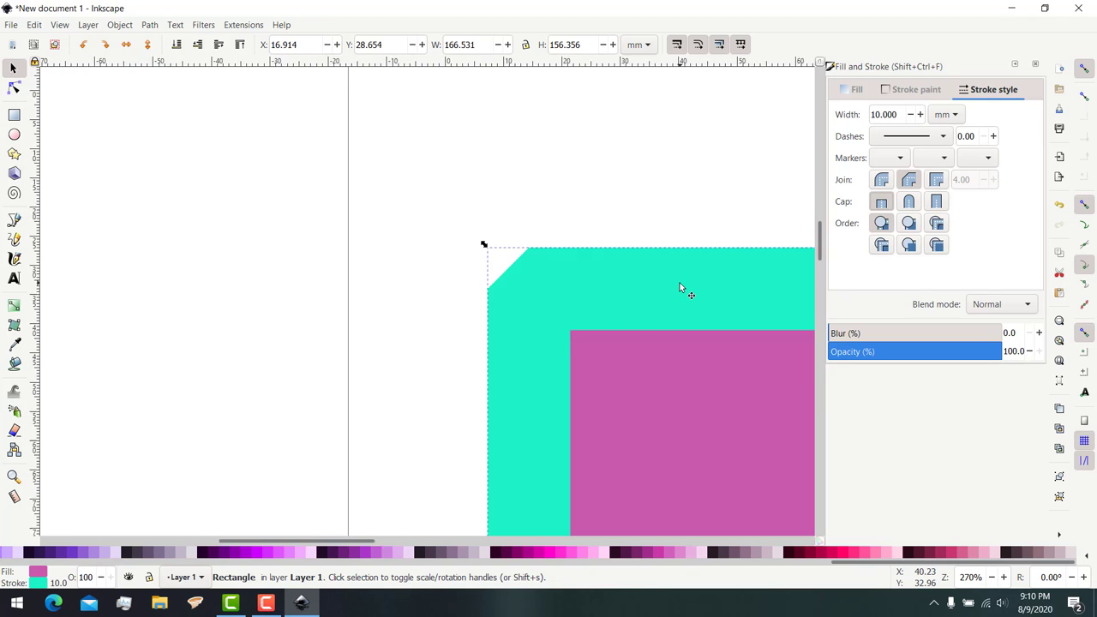
pyautogui.keyDown('ctrl'); pyautogui.scroll(-2, 680, 284); pyautogui.keyUp('ctrl')
pyautogui.moveTo(323, 543); pyautogui.dragTo(473, 543)
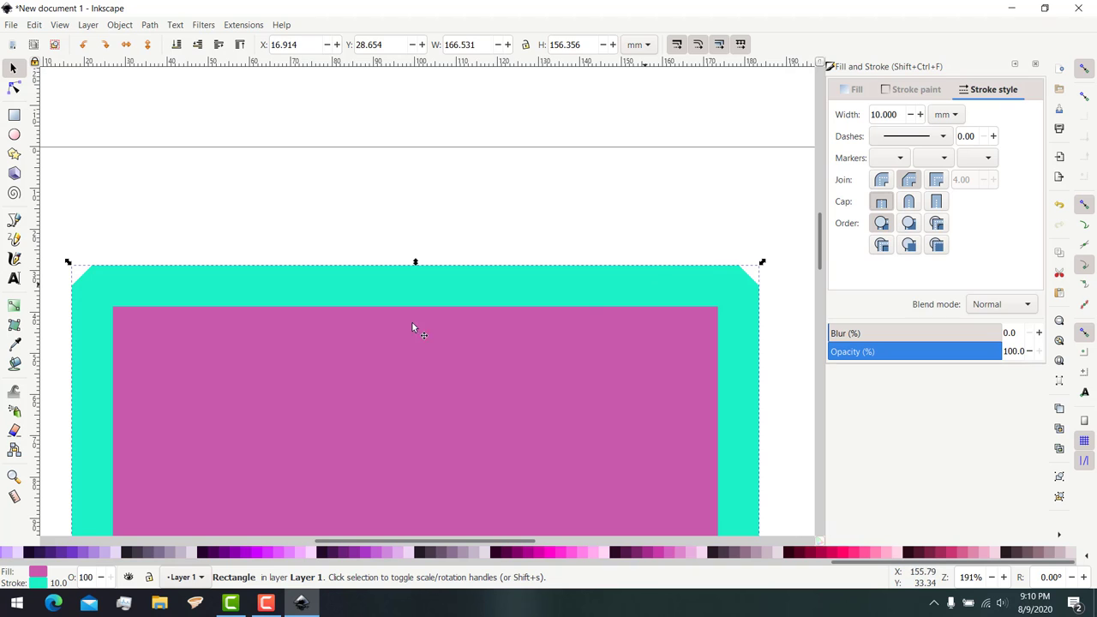
pyautogui.keyDown('ctrl'); pyautogui.scroll(-1, 206, 313); pyautogui.keyUp('ctrl')
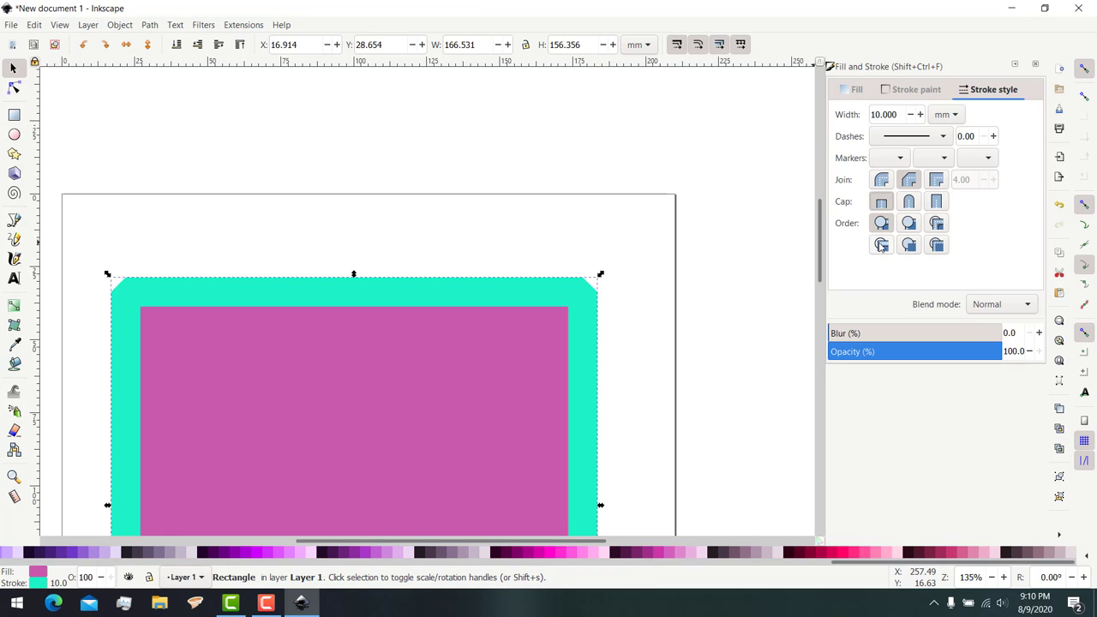
# Step: Try the paint Order options, then restore the default fill-stroke-markers order
pyautogui.click(883, 247)
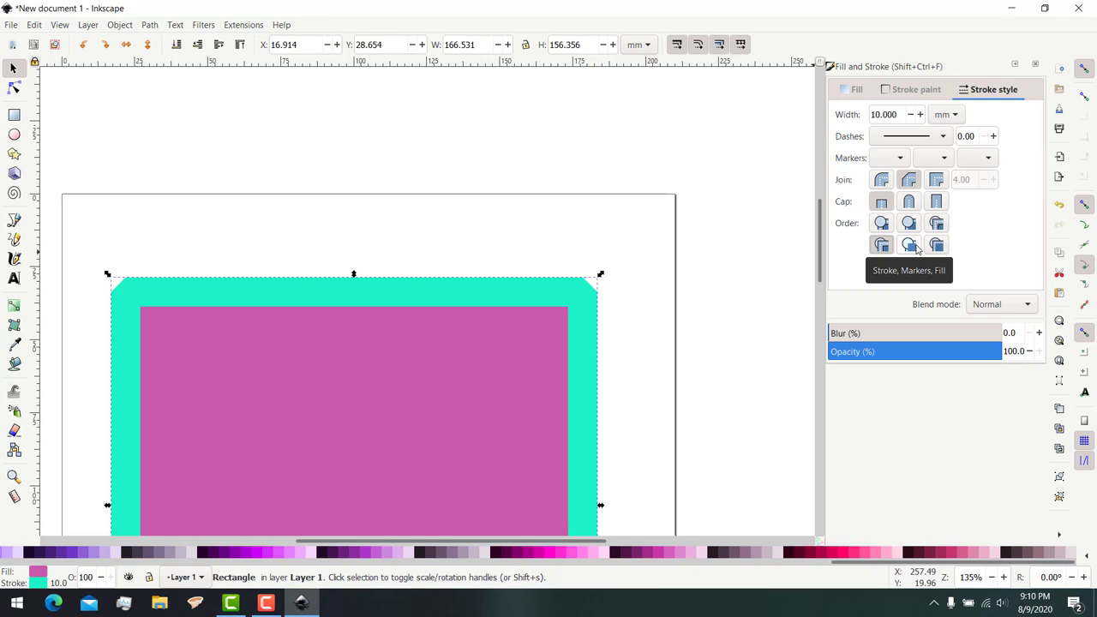
pyautogui.click(915, 247)
pyautogui.scroll(1, 124, 308)
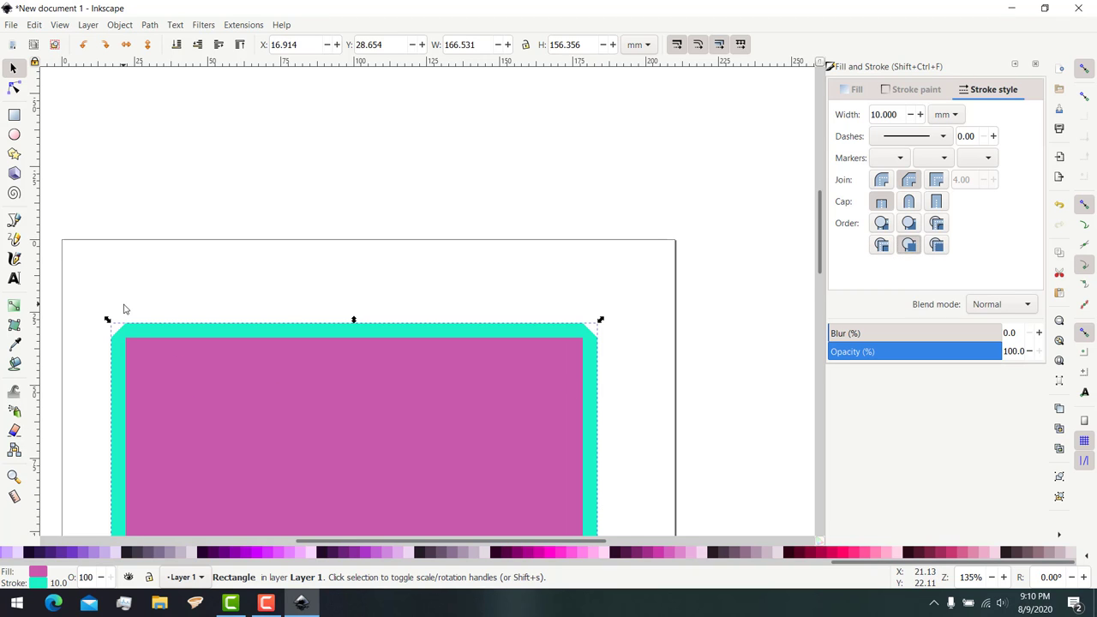
pyautogui.scroll(-2, 123, 309)
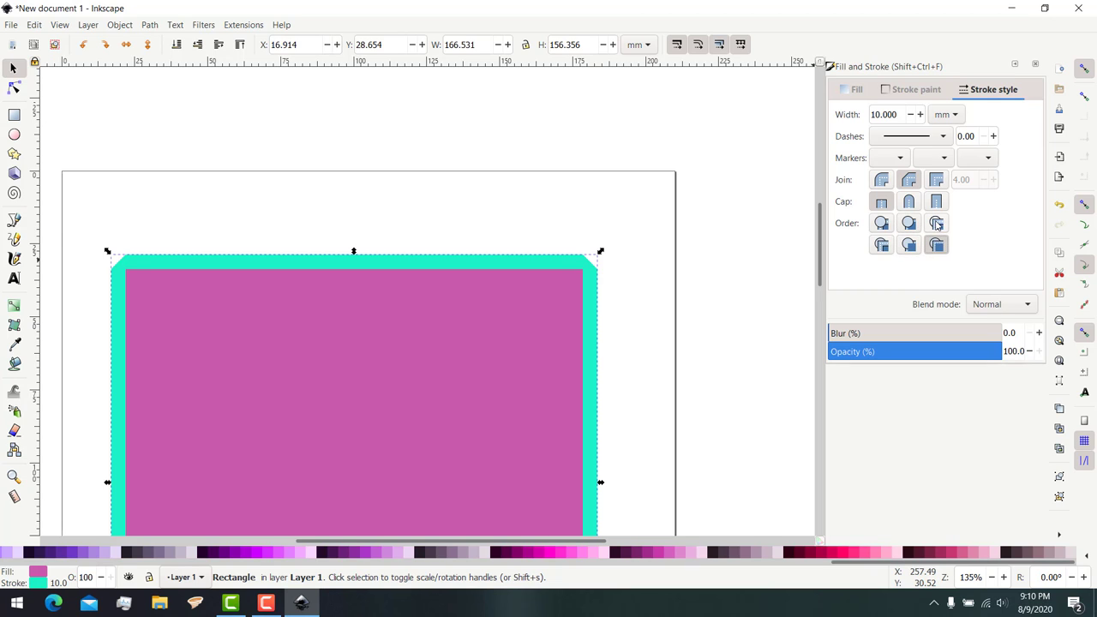
pyautogui.click(936, 223)
pyautogui.click(884, 224)
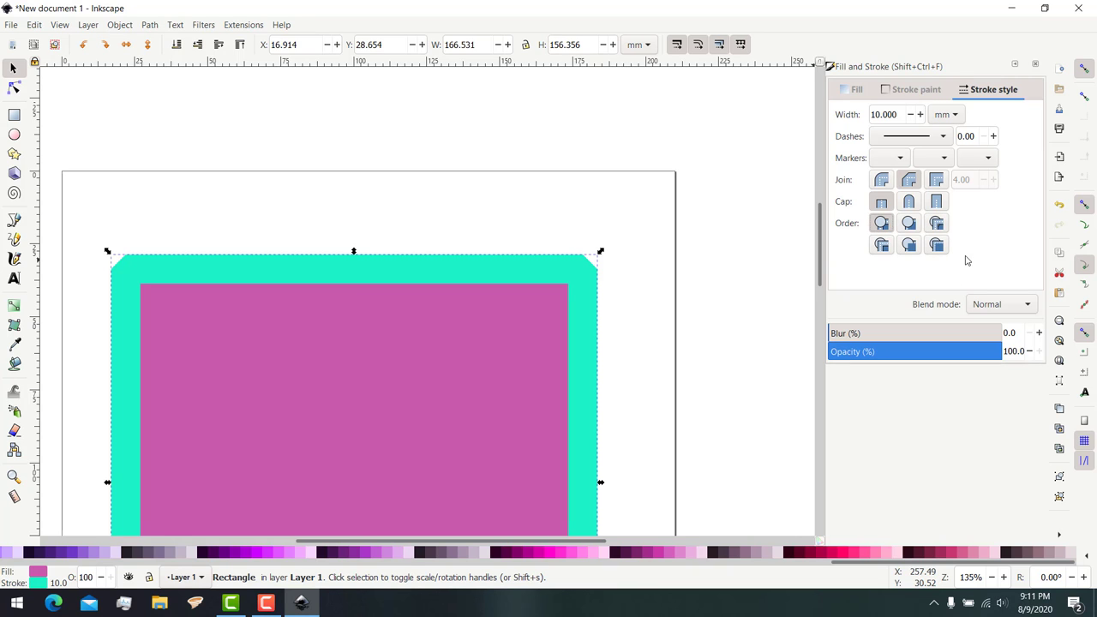
# Step: Choose File > Save to bring up the save dialog for the drawing
pyautogui.scroll(-3, 539, 314)
pyautogui.scroll(-6, 610, 272)
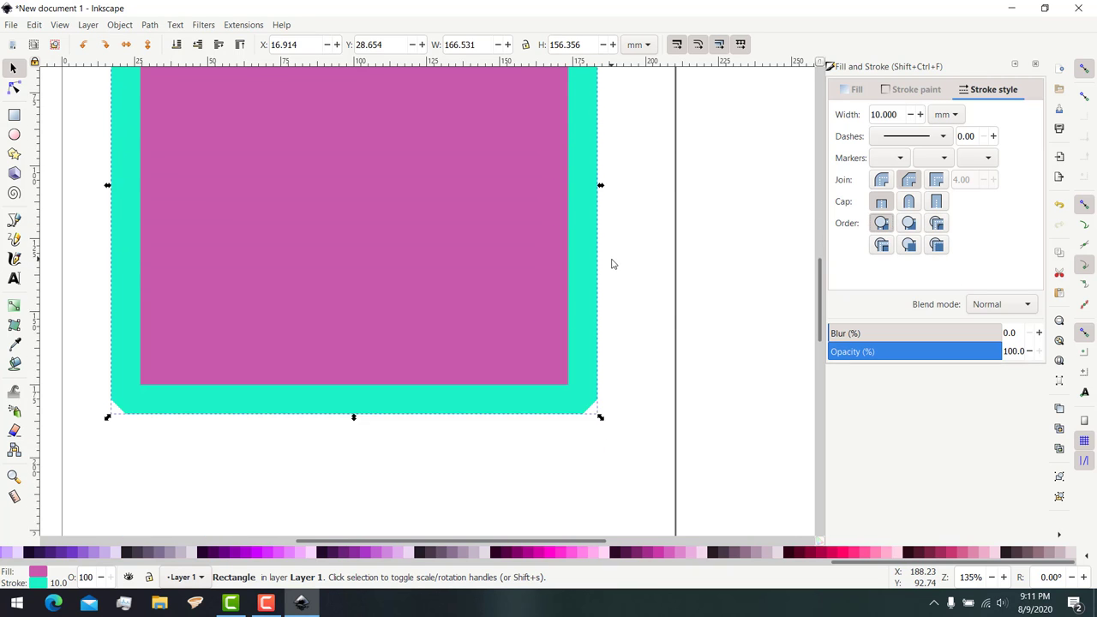
pyautogui.scroll(2, 612, 263)
pyautogui.scroll(2, 612, 262)
pyautogui.scroll(-1, 612, 262)
pyautogui.scroll(-2, 612, 263)
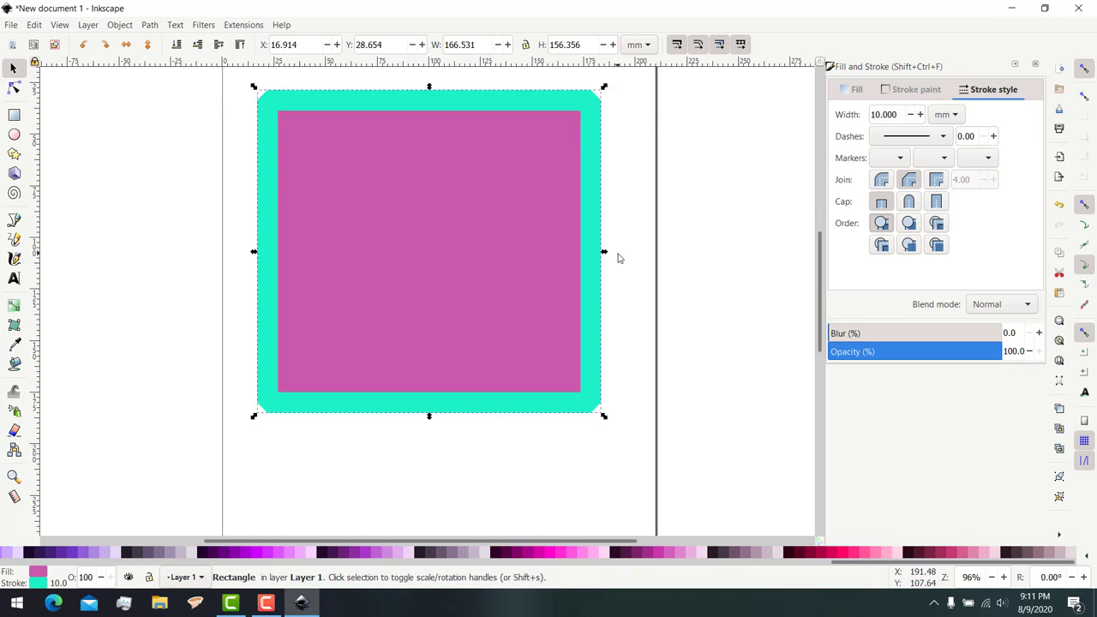
pyautogui.scroll(2, 618, 258)
pyautogui.moveTo(822, 219); pyautogui.dragTo(829, 223)
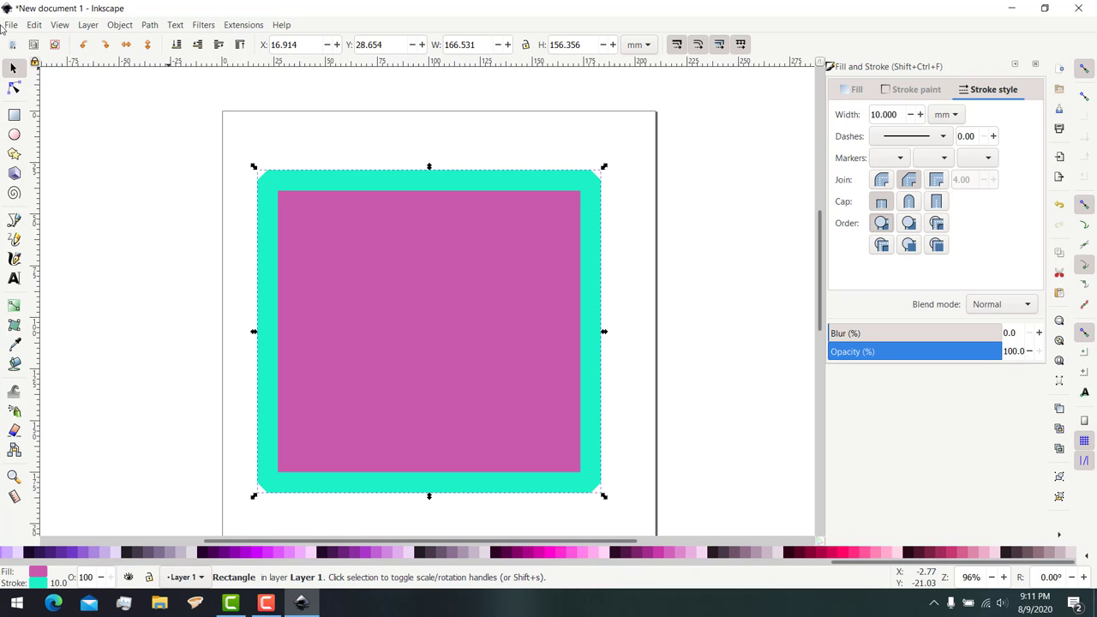
pyautogui.click(11, 25)
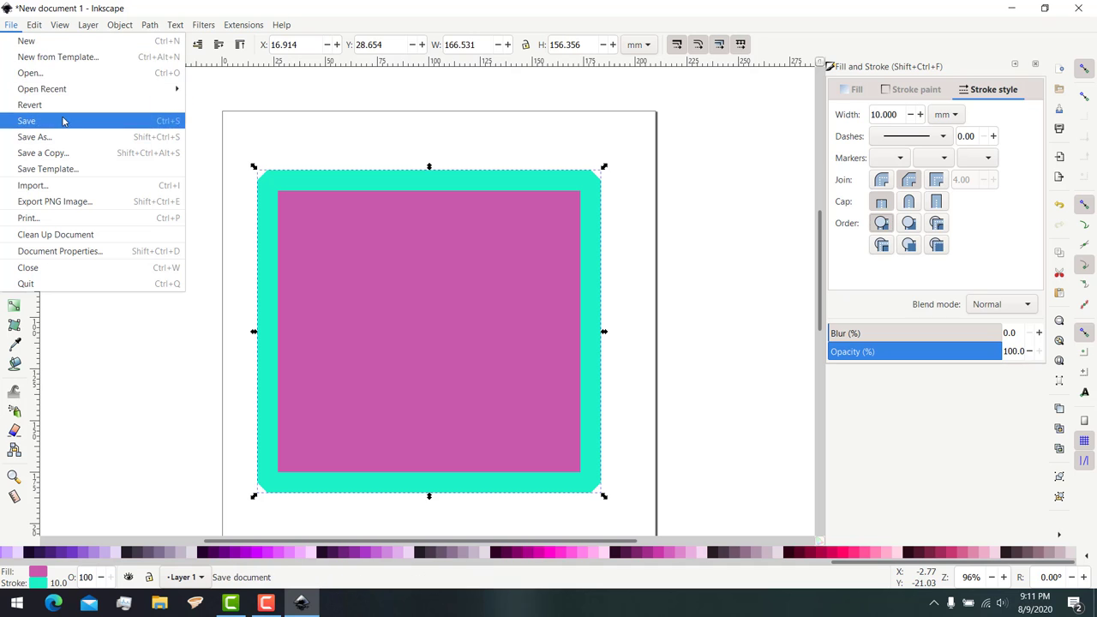
pyautogui.click(89, 138)
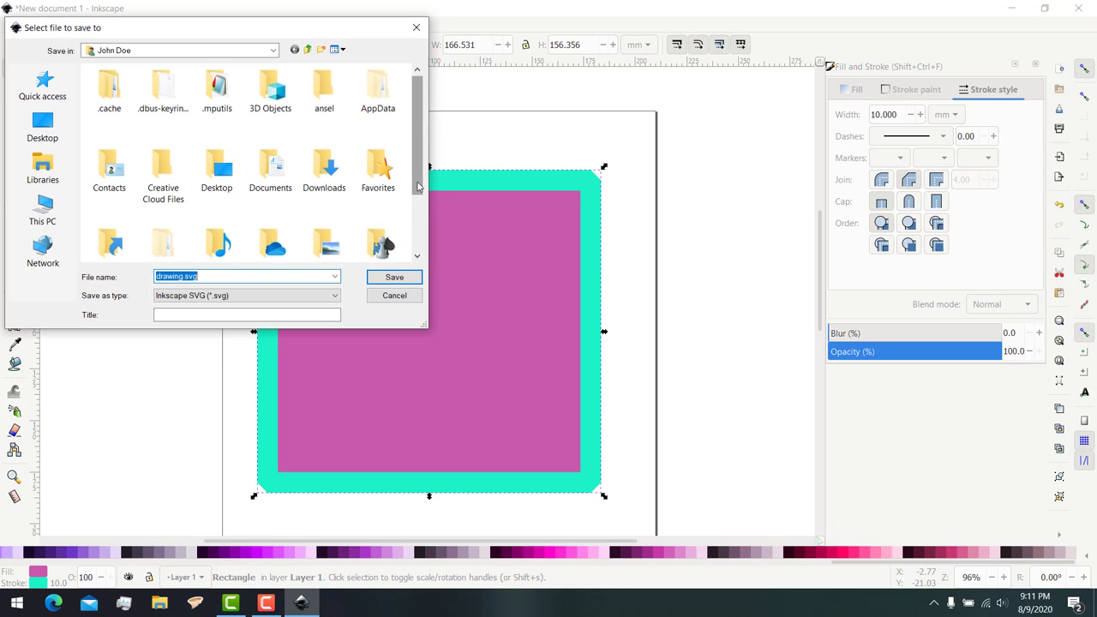
# Step: Name the file 'nama anda', keep Inkscape SVG type, and save it into Documents
pyautogui.scroll(-2, 394, 223)
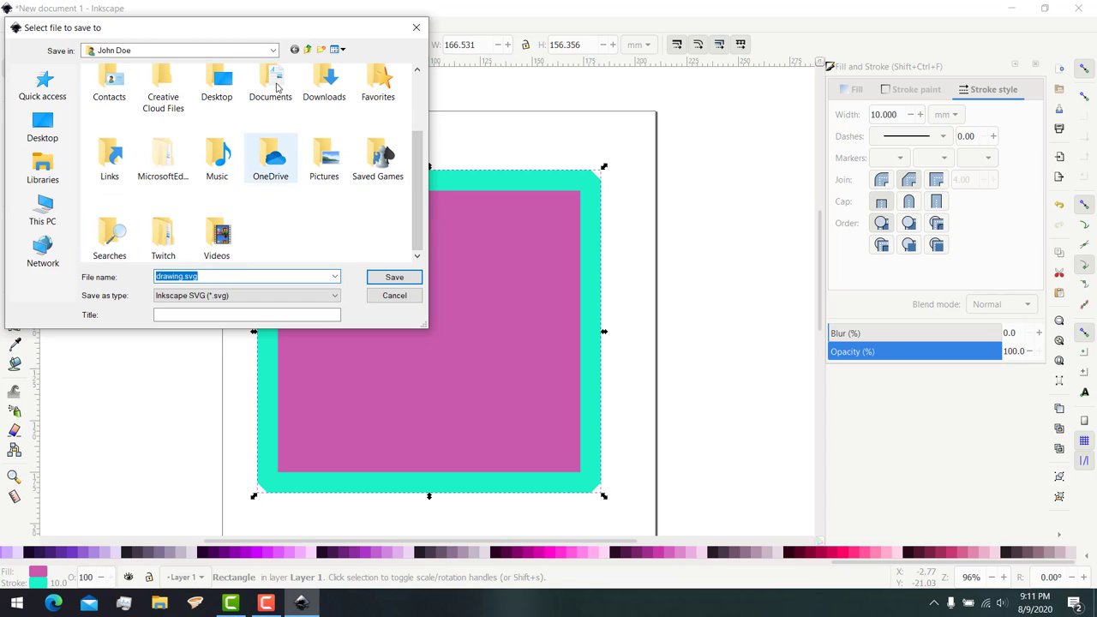
pyautogui.scroll(2, 218, 163)
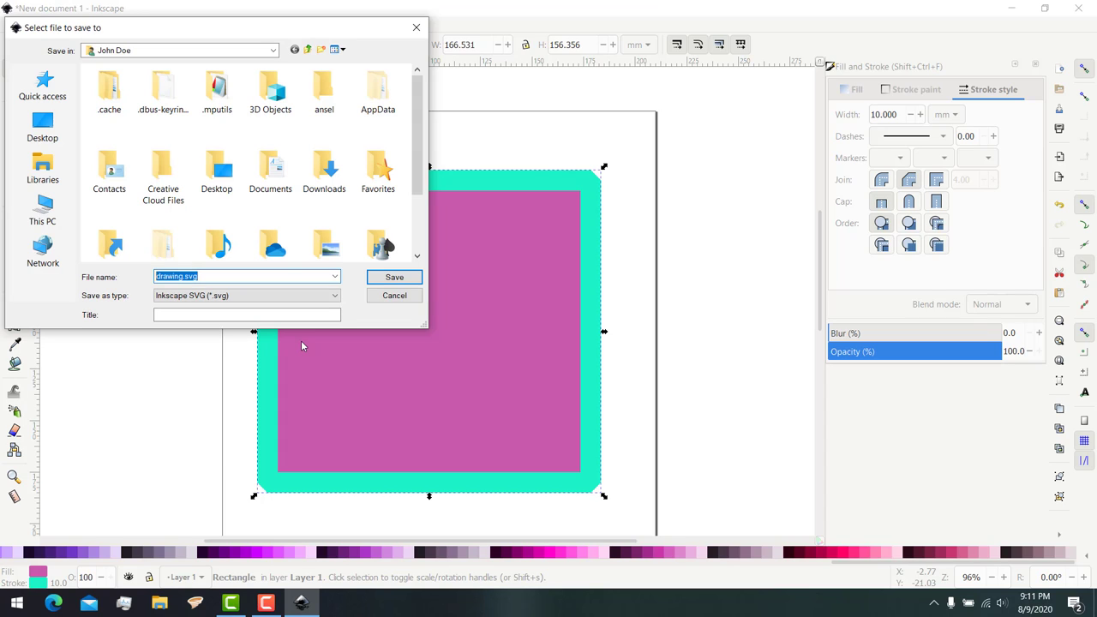
pyautogui.press('BackSpace')
pyautogui.write('nama a')
pyautogui.write('nda')
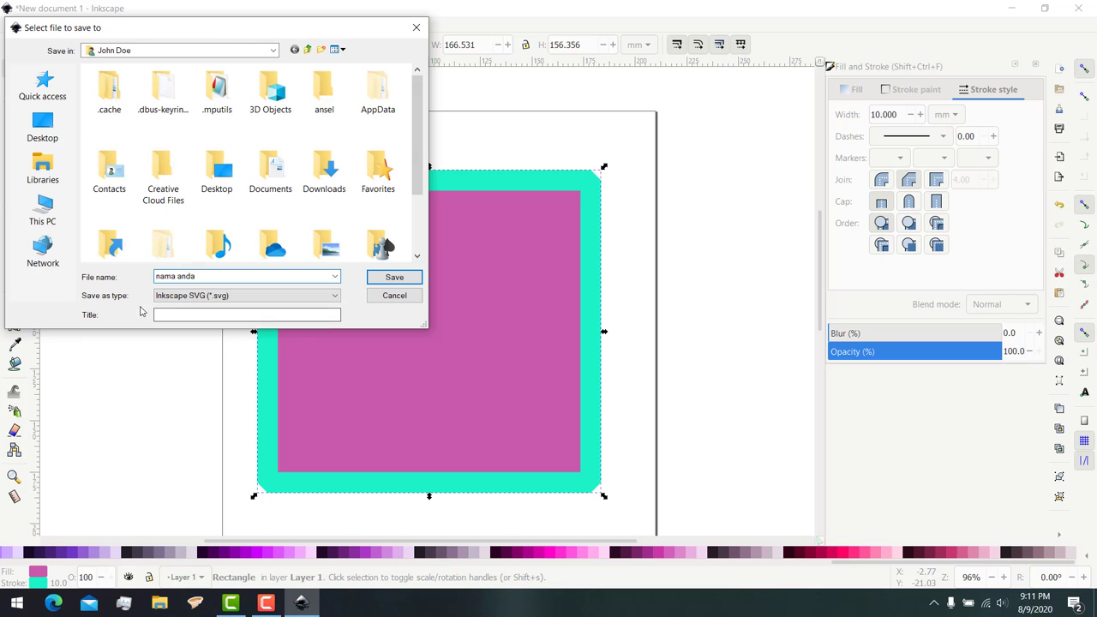
pyautogui.click(297, 296)
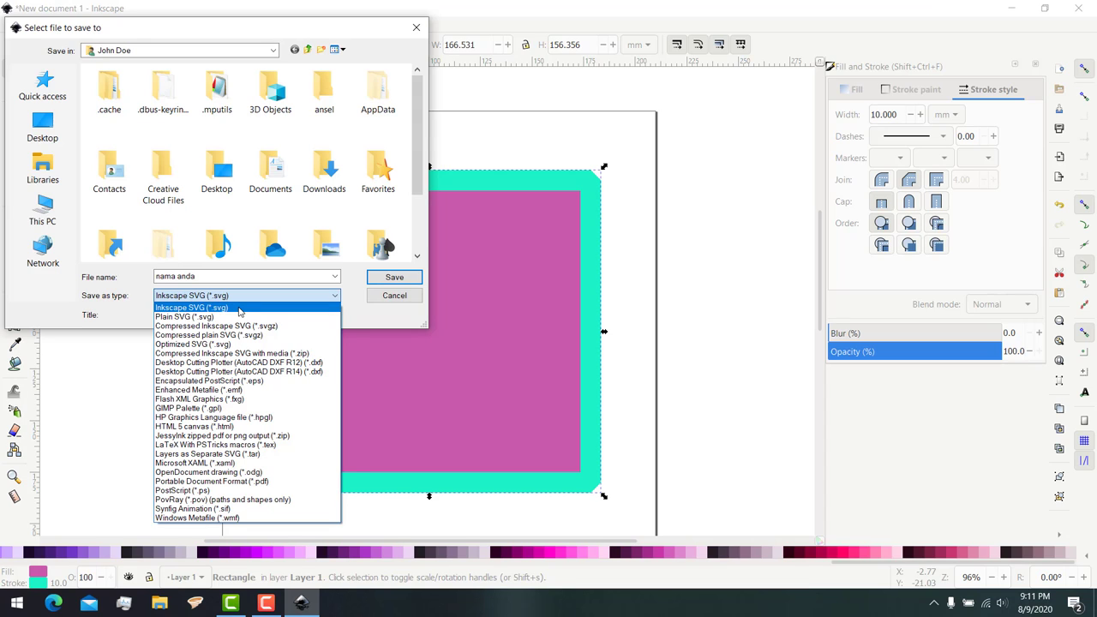
pyautogui.click(240, 309)
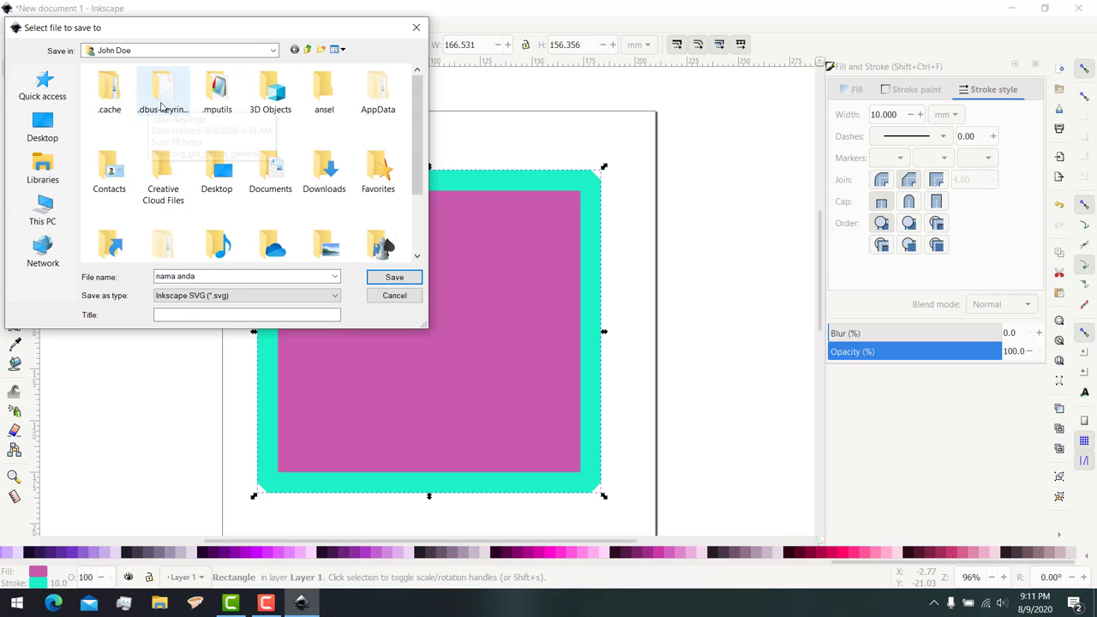
pyautogui.doubleClick(254, 186)
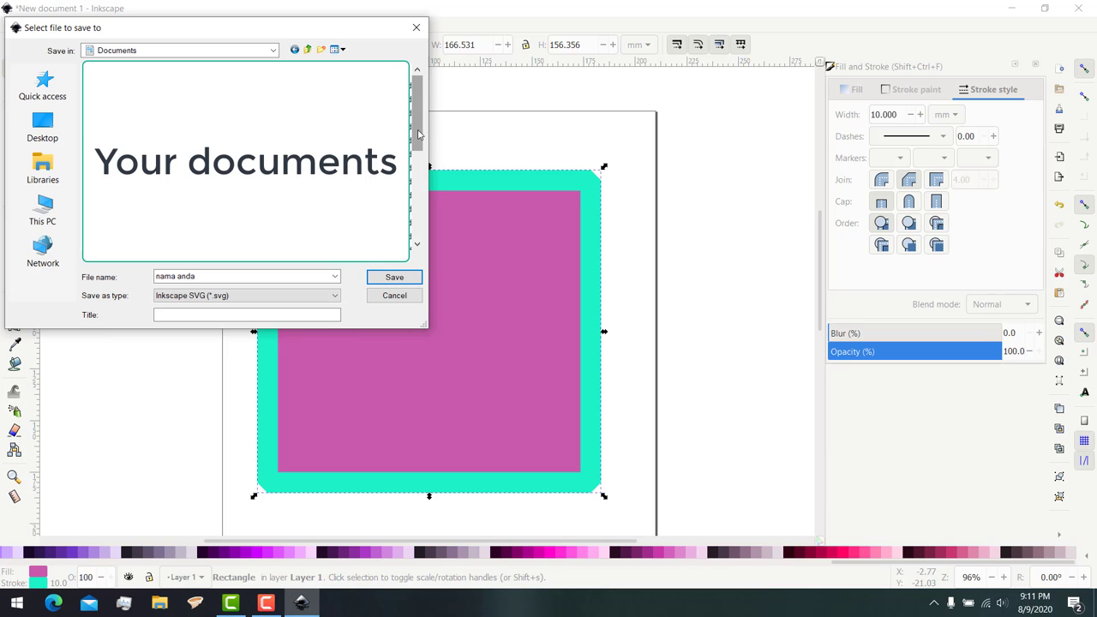
pyautogui.click(394, 278)
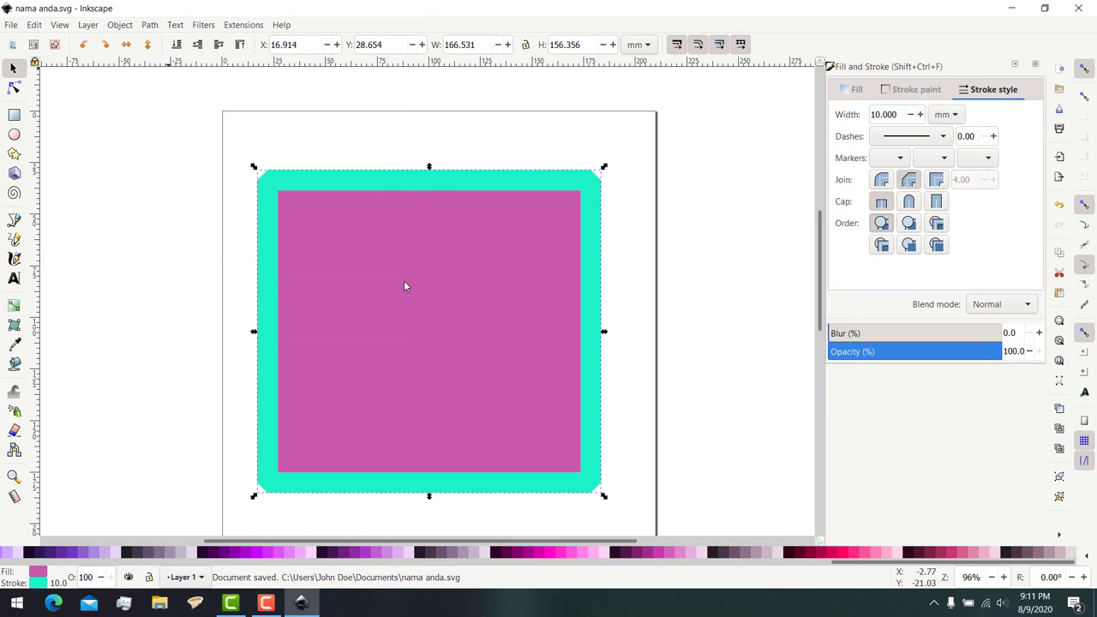